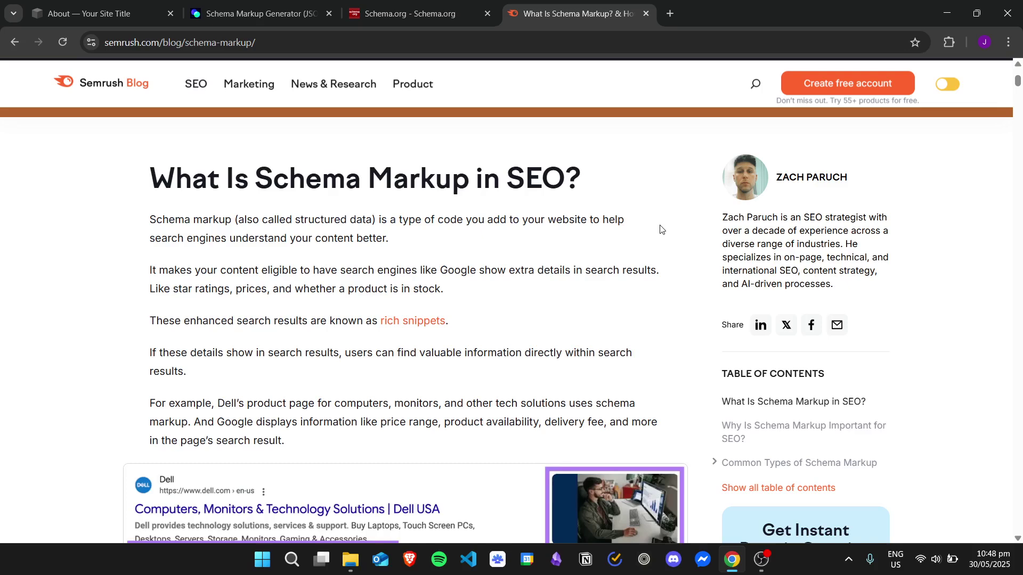
Search Google for "asdf" in a new browser tab
{"action": "key", "text": "ctrl+t"}
{"action": "type", "text": "asdf"}
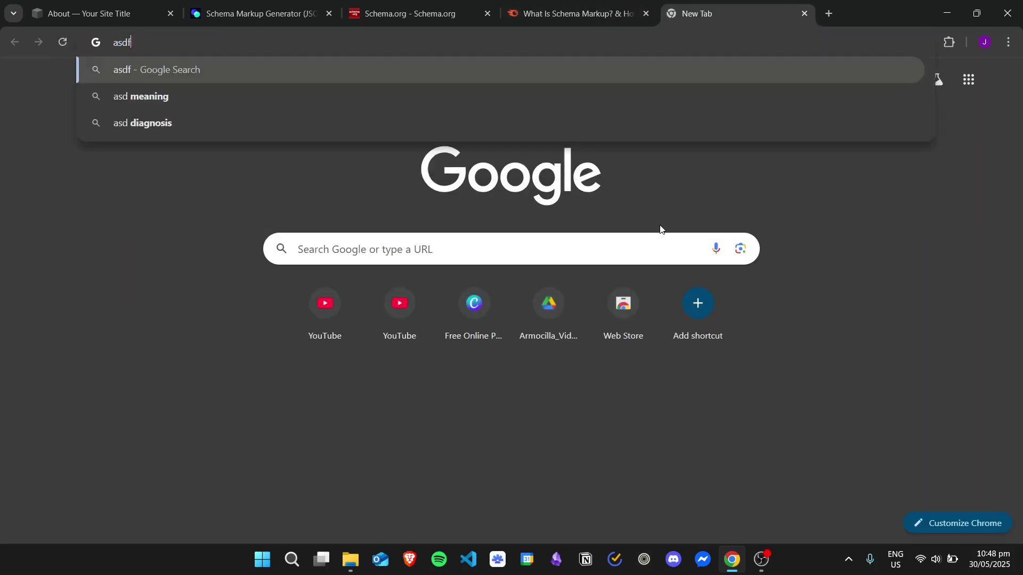
{"action": "key", "text": "Return"}
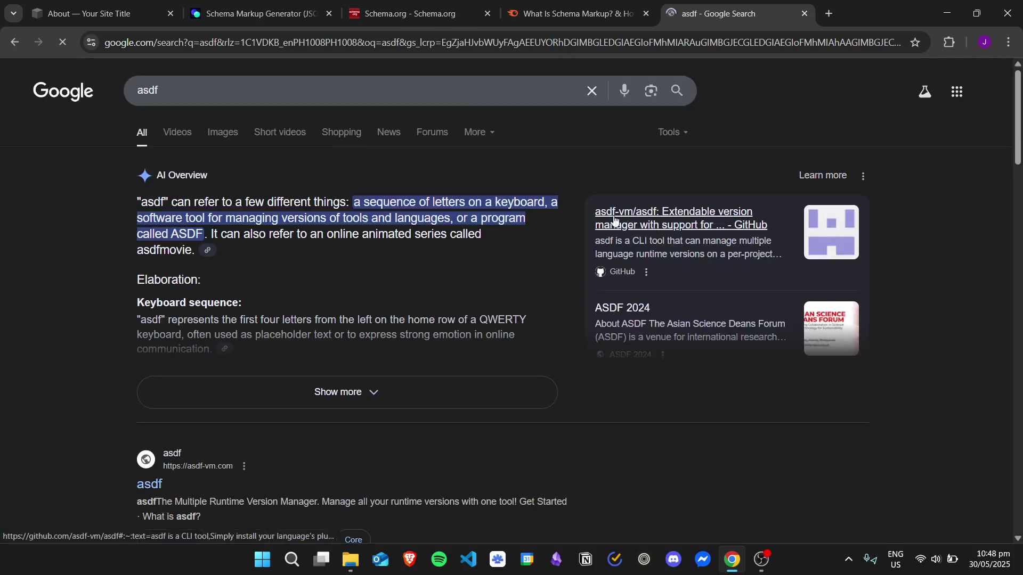
Examine the titles and description snippets of the Google search results, and close the results page
{"action": "scroll", "coordinate": [95, 266], "scroll_direction": "down", "scroll_amount": 2}
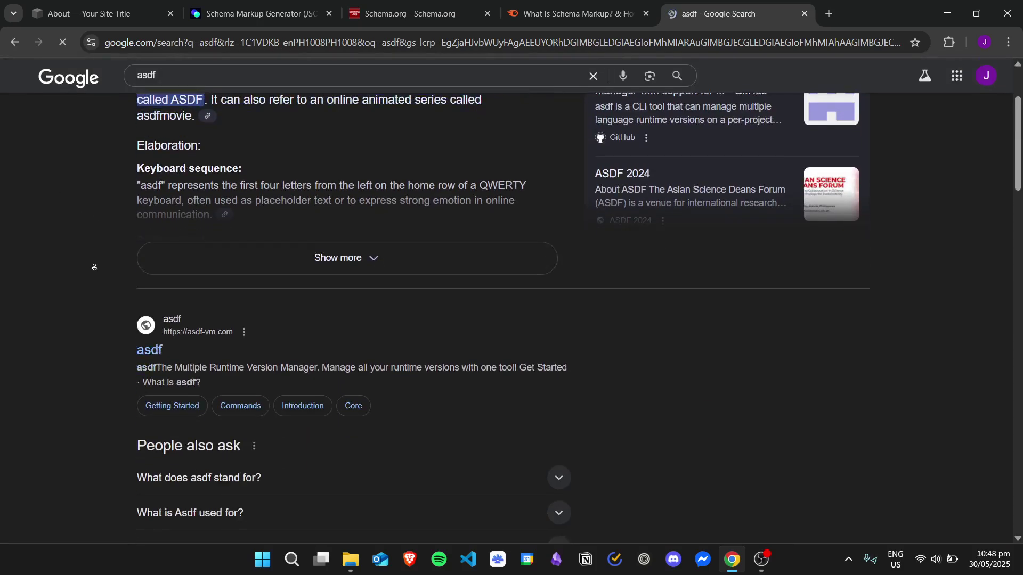
{"action": "scroll", "coordinate": [94, 267], "scroll_direction": "down", "scroll_amount": 4}
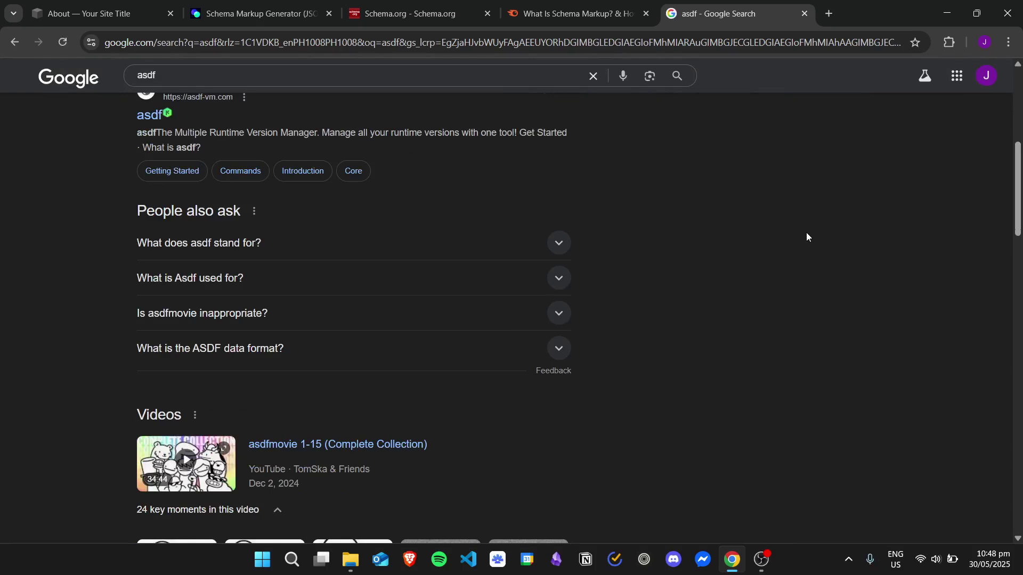
{"action": "scroll", "coordinate": [796, 232], "scroll_direction": "up", "scroll_amount": 2}
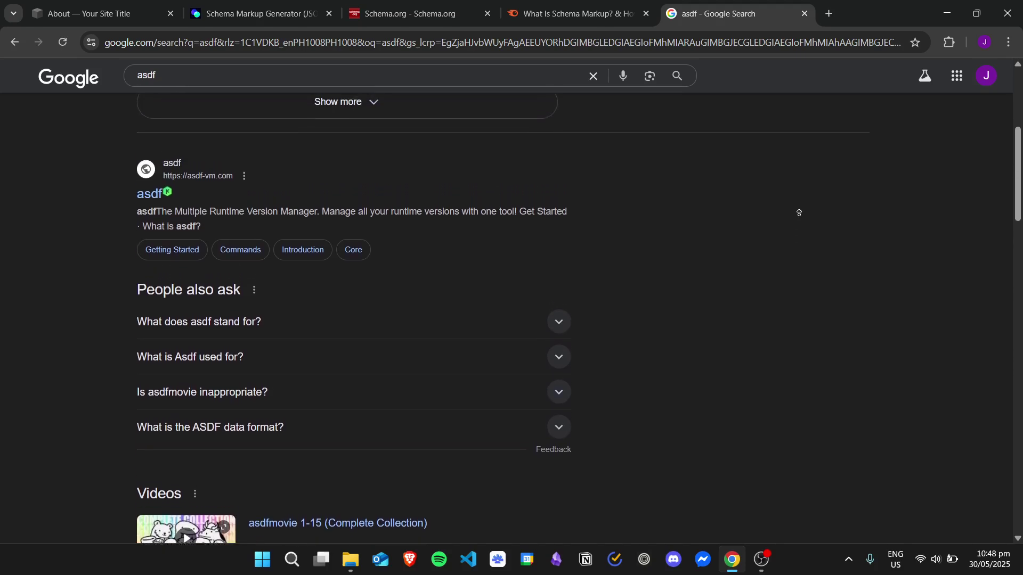
{"action": "scroll", "coordinate": [799, 251], "scroll_direction": "down", "scroll_amount": 1}
{"action": "scroll", "coordinate": [79, 184], "scroll_direction": "down", "scroll_amount": 1}
{"action": "left_click_drag", "start_coordinate": [161, 177], "coordinate": [382, 197]}
{"action": "middle_click", "coordinate": [705, 223]}
{"action": "left_click", "coordinate": [721, 285]}
{"action": "left_click_drag", "start_coordinate": [258, 190], "coordinate": [454, 229]}
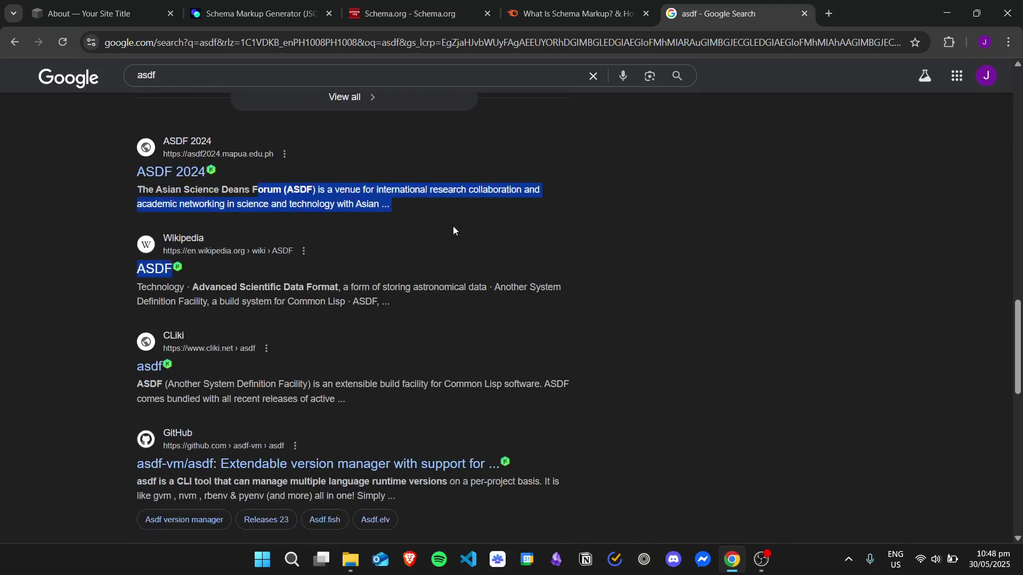
{"action": "left_click", "coordinate": [585, 8]}
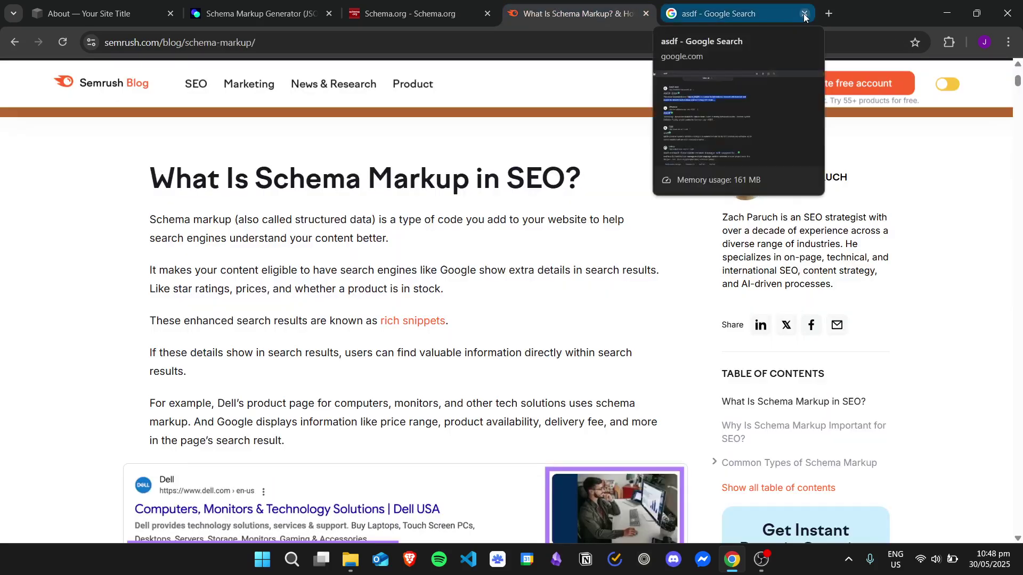
{"action": "left_click", "coordinate": [804, 14]}
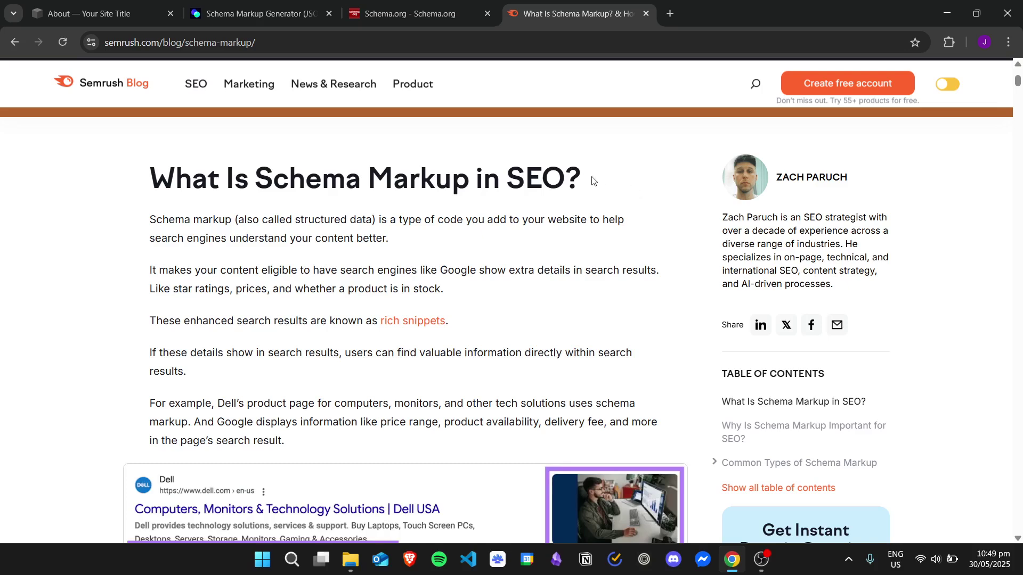
Switch to the Squarespace site, edit the About page, and add a Code block to its empty section
{"action": "left_click", "coordinate": [126, 7]}
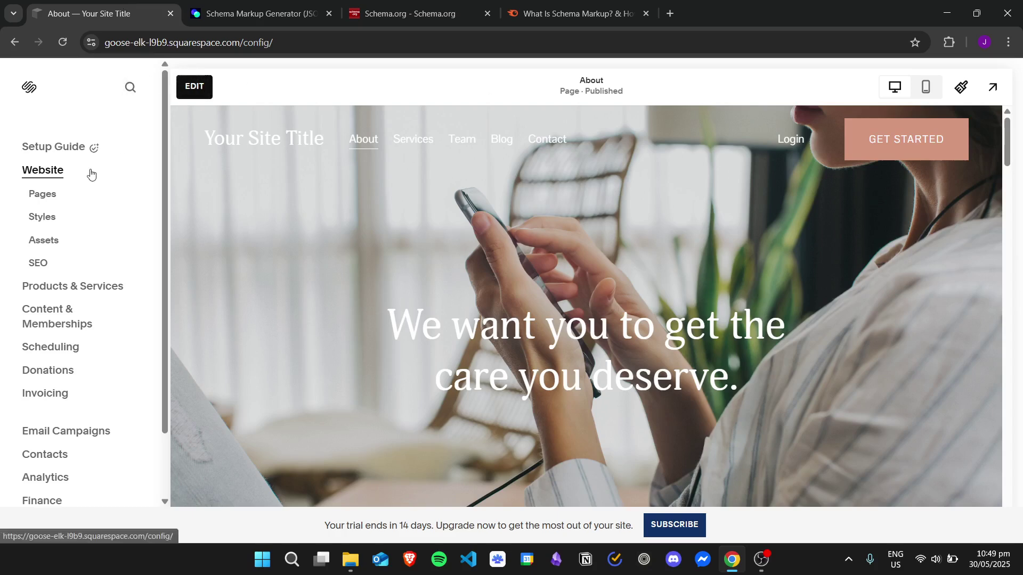
{"action": "left_click", "coordinate": [195, 87]}
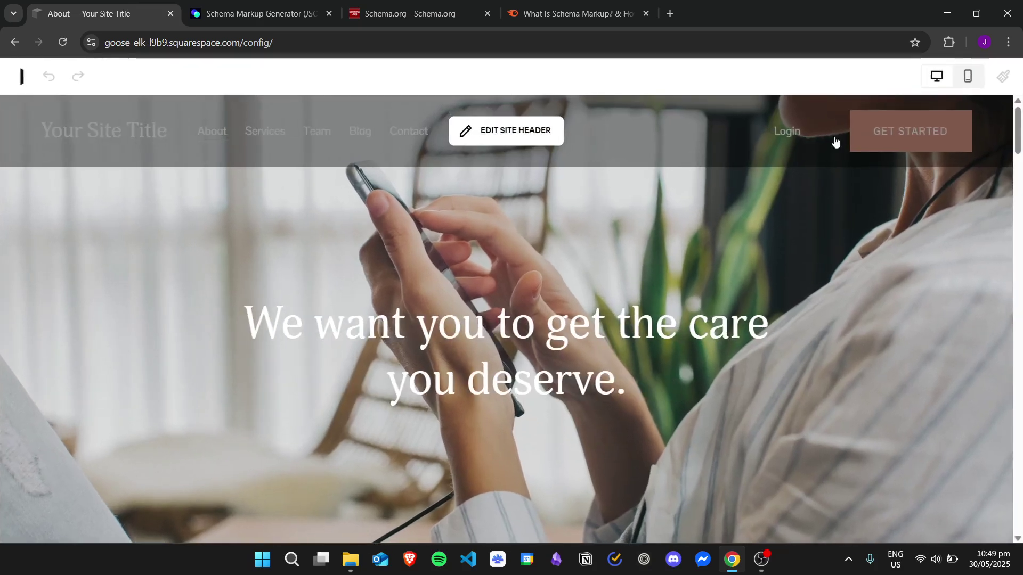
{"action": "mouse_move", "coordinate": [1019, 121]}
{"action": "left_mouse_down"}
{"action": "mouse_move", "coordinate": [1021, 433]}
{"action": "mouse_move", "coordinate": [1021, 301]}
{"action": "left_mouse_up"}
{"action": "mouse_move", "coordinate": [346, 239]}
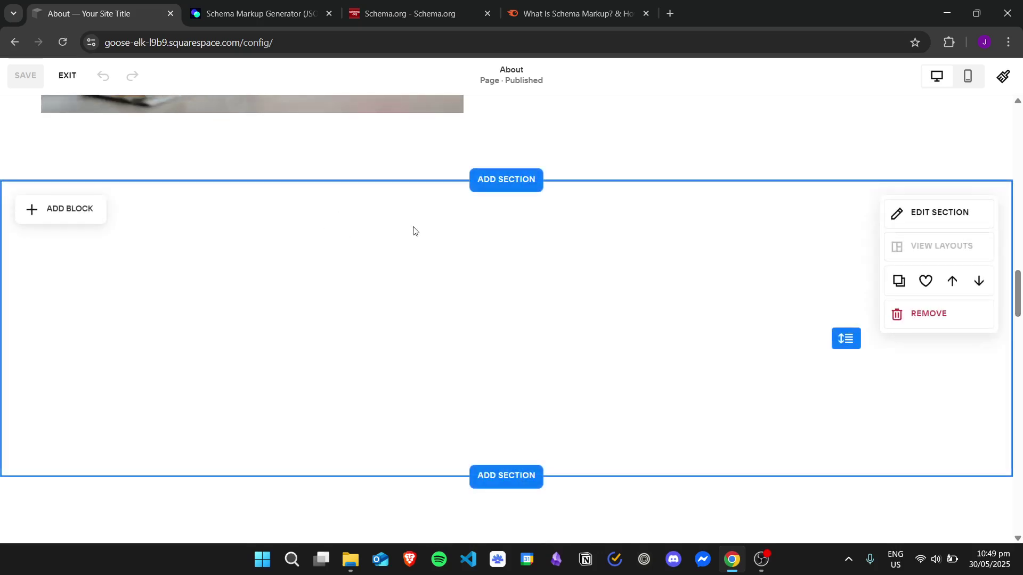
{"action": "left_click", "coordinate": [80, 213]}
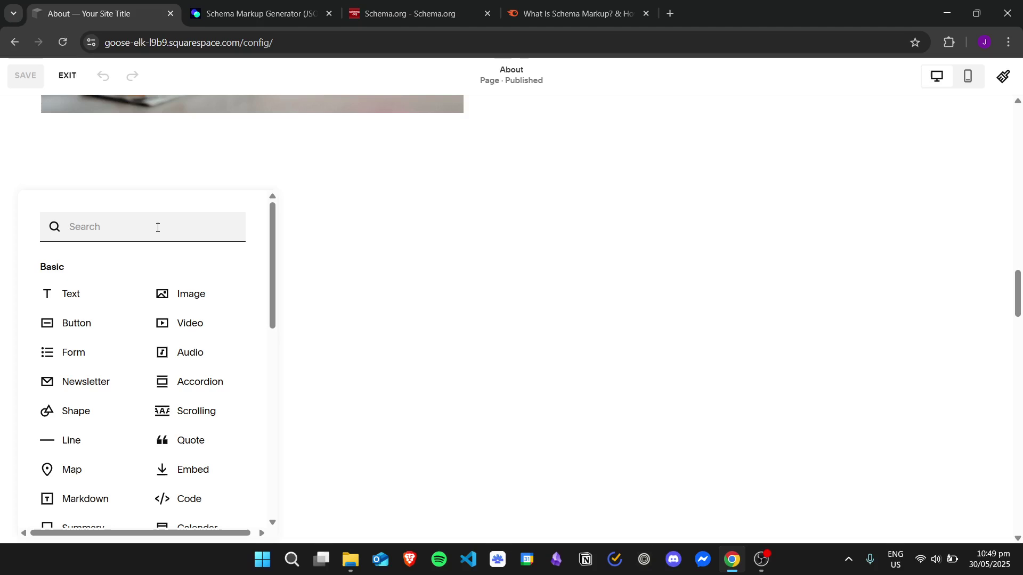
{"action": "type", "text": "code"}
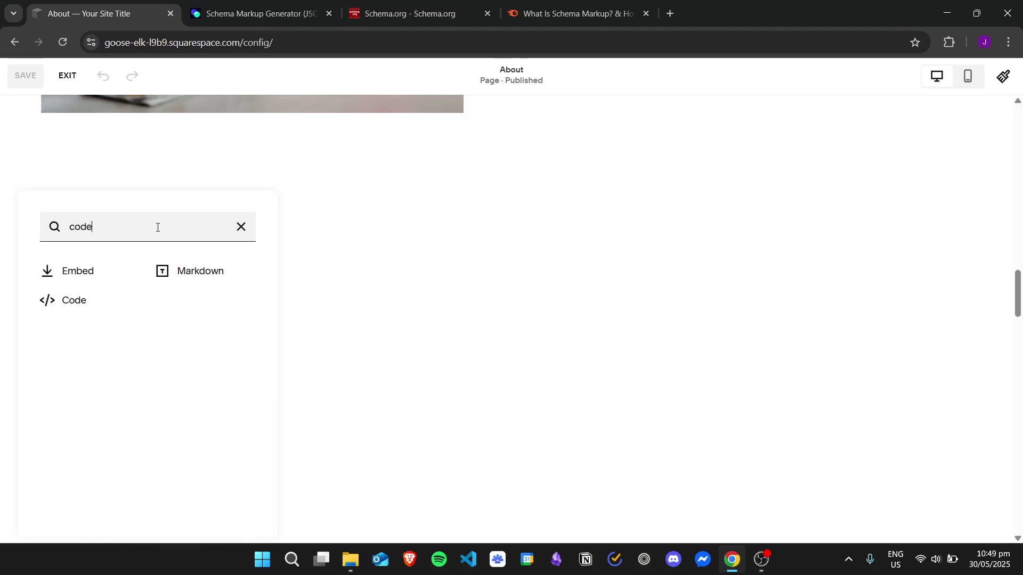
{"action": "left_click", "coordinate": [94, 305]}
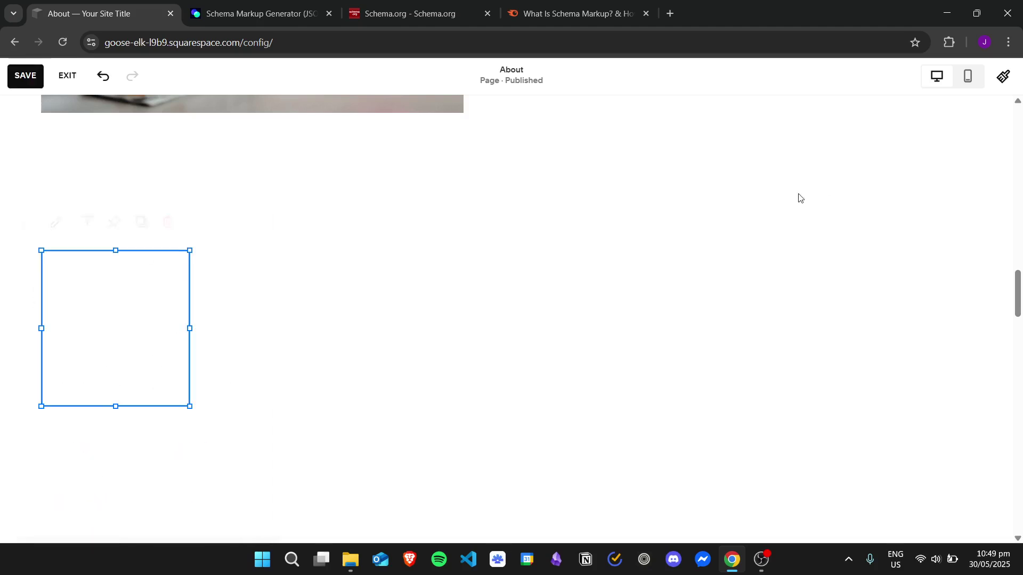
Move the Code block to the middle of the section and widen it on both sides
{"action": "left_click_drag", "start_coordinate": [133, 290], "coordinate": [541, 275]}
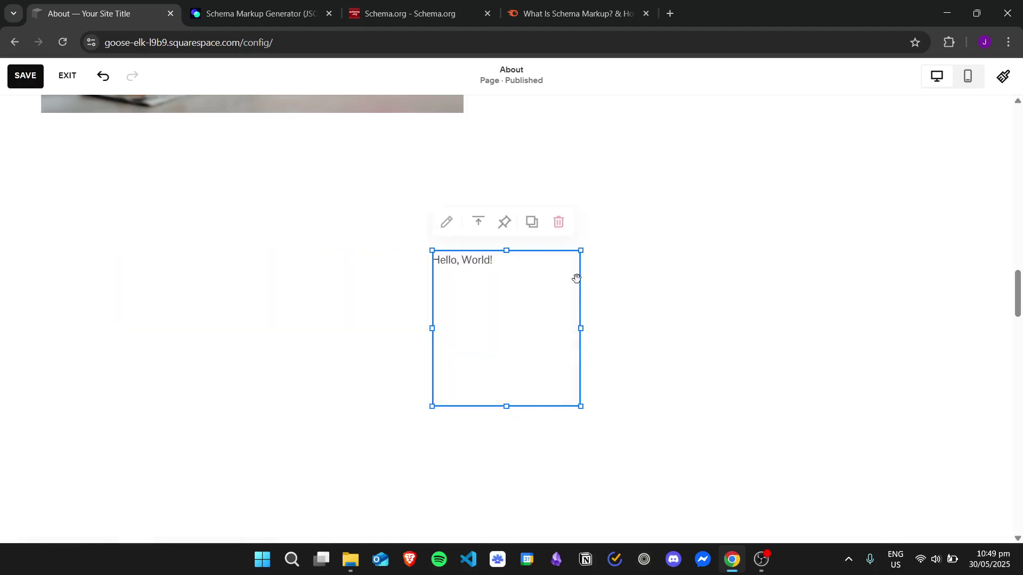
{"action": "left_click_drag", "start_coordinate": [585, 328], "coordinate": [697, 328]}
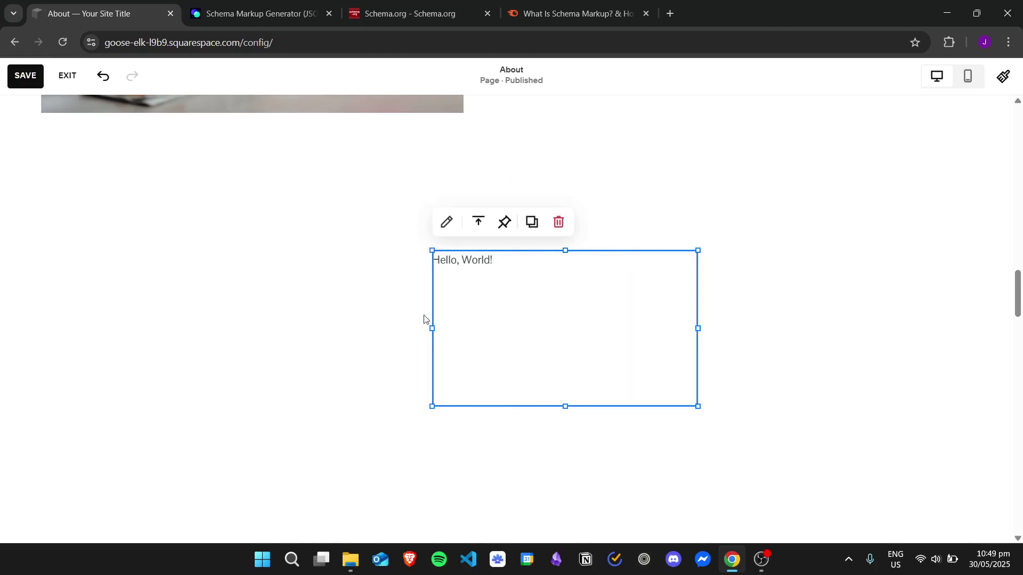
{"action": "left_click_drag", "start_coordinate": [432, 328], "coordinate": [354, 327]}
{"action": "mouse_move", "coordinate": [515, 299]}
{"action": "left_mouse_down"}
{"action": "mouse_move", "coordinate": [531, 299]}
{"action": "mouse_move", "coordinate": [525, 292]}
{"action": "left_mouse_up"}
{"action": "left_click_drag", "start_coordinate": [587, 290], "coordinate": [586, 269]}
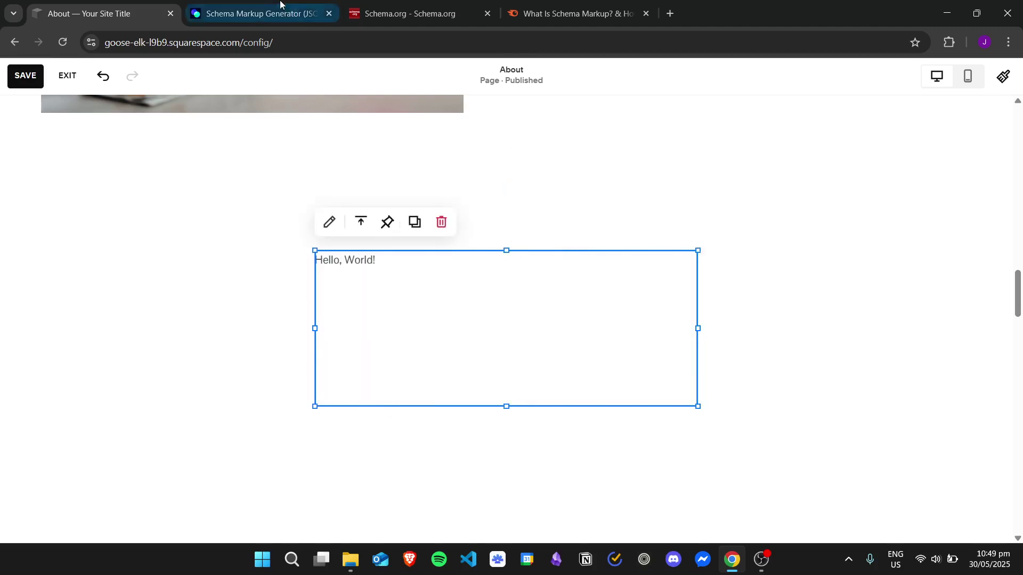
Switch to the Schema Markup Generator and enter "What is your favorite color?" as Question #1 of the FAQ Page markup
{"action": "left_click", "coordinate": [256, 13]}
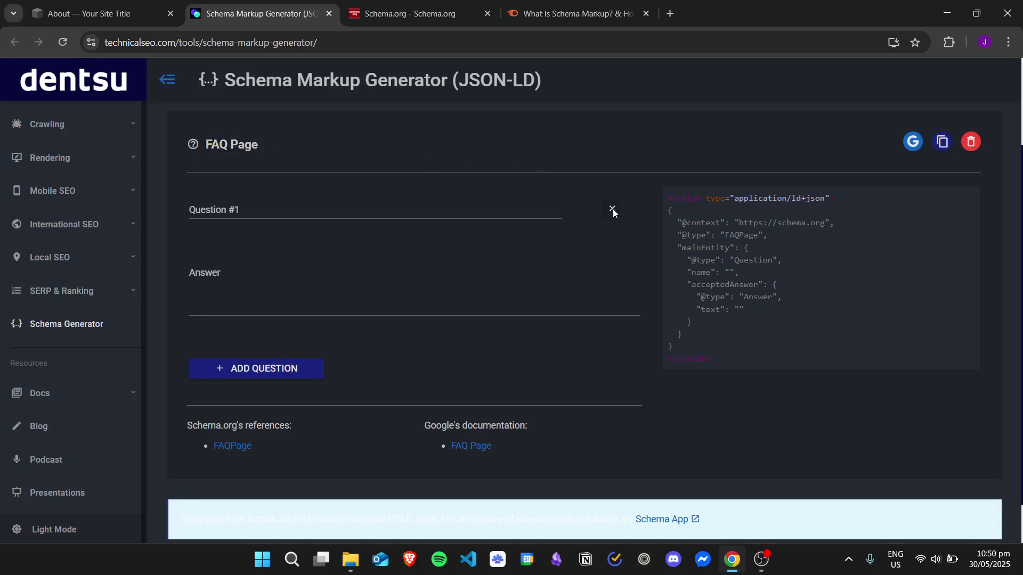
{"action": "scroll", "coordinate": [618, 234], "scroll_direction": "down", "scroll_amount": 1}
{"action": "left_click_drag", "start_coordinate": [637, 259], "coordinate": [623, 202]}
{"action": "left_click", "coordinate": [619, 152]}
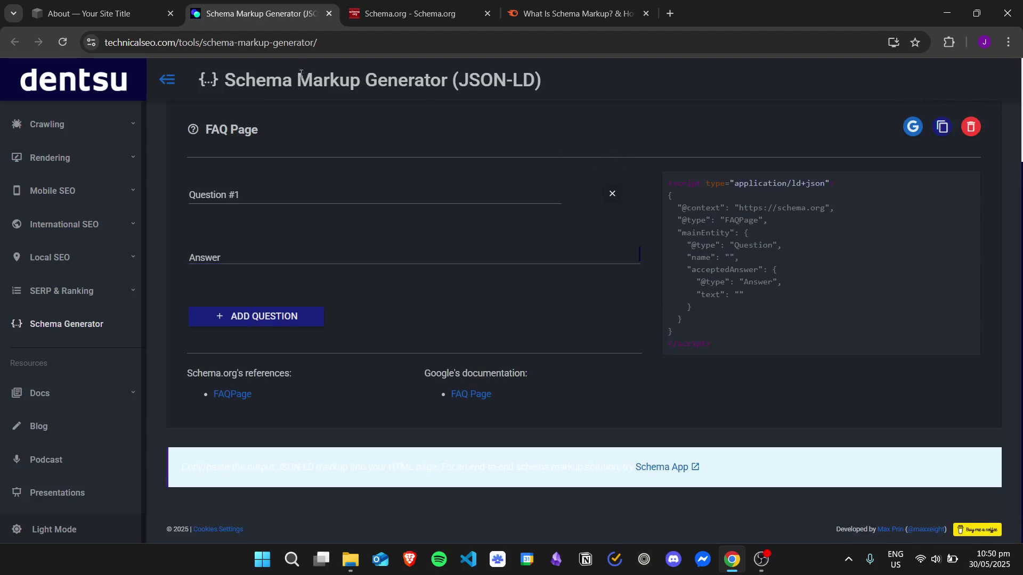
{"action": "left_click_drag", "start_coordinate": [194, 132], "coordinate": [295, 132]}
{"action": "left_click", "coordinate": [598, 136]}
{"action": "left_click", "coordinate": [388, 197]}
{"action": "type", "text": "My favbo"}
{"action": "key", "text": "BackSpace"}
{"action": "key", "text": "BackSpace"}
{"action": "key", "text": "BackSpace"}
{"action": "key", "text": "BackSpace"}
{"action": "key", "text": "BackSpace"}
{"action": "key", "text": "BackSpace"}
{"action": "key", "text": "BackSpace"}
{"action": "key", "text": "BackSpace"}
{"action": "type", "text": "What is your favorite color?"}
Enter "My favorite color is red" as the answer to Question #1
{"action": "key", "text": "Tab"}
{"action": "type", "text": "My fabor"}
{"action": "key", "text": "BackSpace"}
{"action": "key", "text": "BackSpace"}
{"action": "key", "text": "BackSpace"}
{"action": "type", "text": "vortite"}
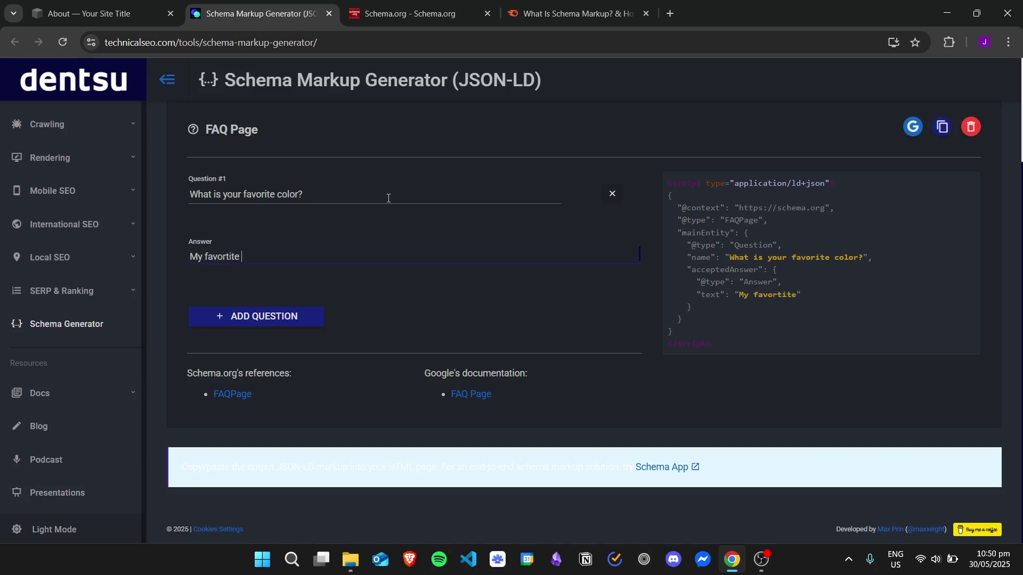
{"action": "key", "text": "ctrl+BackSpace"}
{"action": "type", "text": "favorite color is red"}
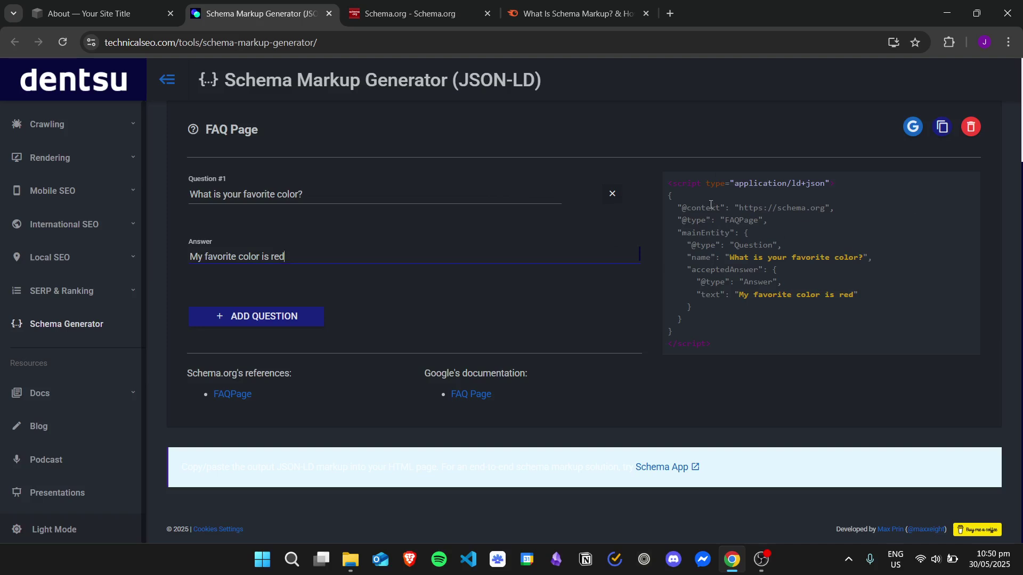
Check the question and answer text in the generated JSON-LD, and copy the whole FAQ Page script
{"action": "left_click_drag", "start_coordinate": [730, 258], "coordinate": [859, 254]}
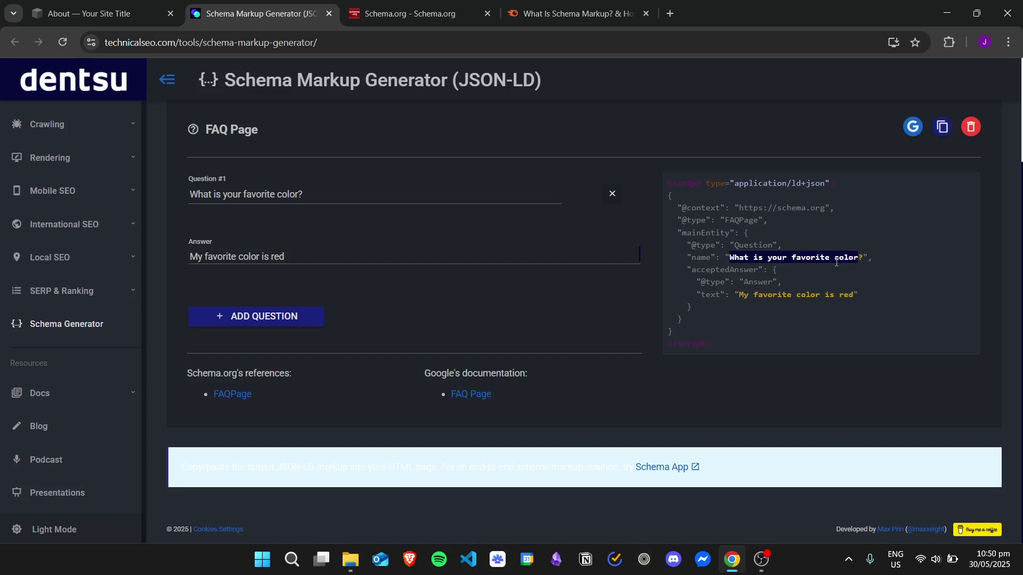
{"action": "left_click_drag", "start_coordinate": [741, 294], "coordinate": [856, 295]}
{"action": "left_click", "coordinate": [857, 306]}
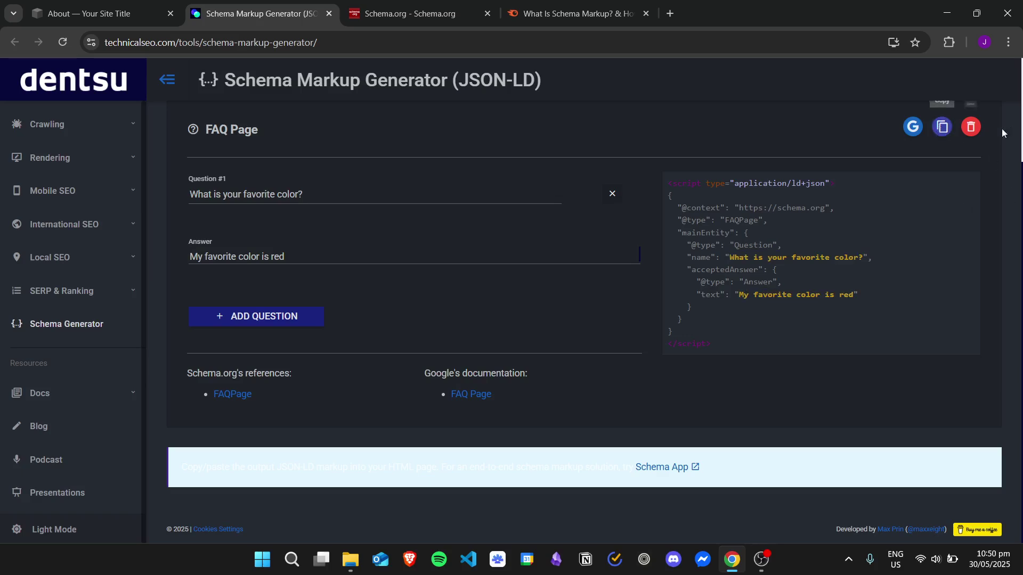
{"action": "left_click", "coordinate": [941, 127]}
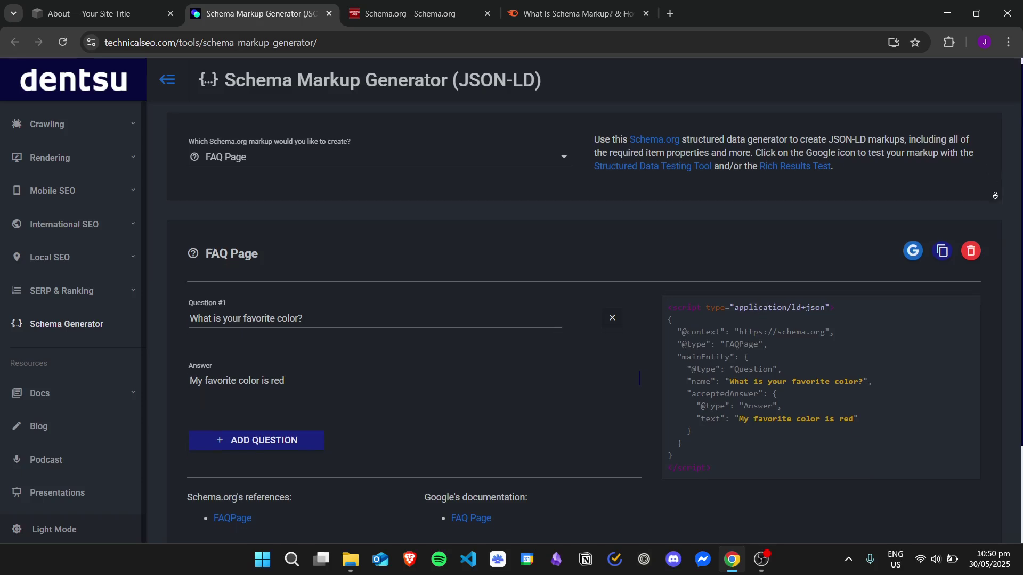
{"action": "scroll", "coordinate": [997, 211], "scroll_direction": "down", "scroll_amount": 1}
{"action": "left_click", "coordinate": [941, 170]}
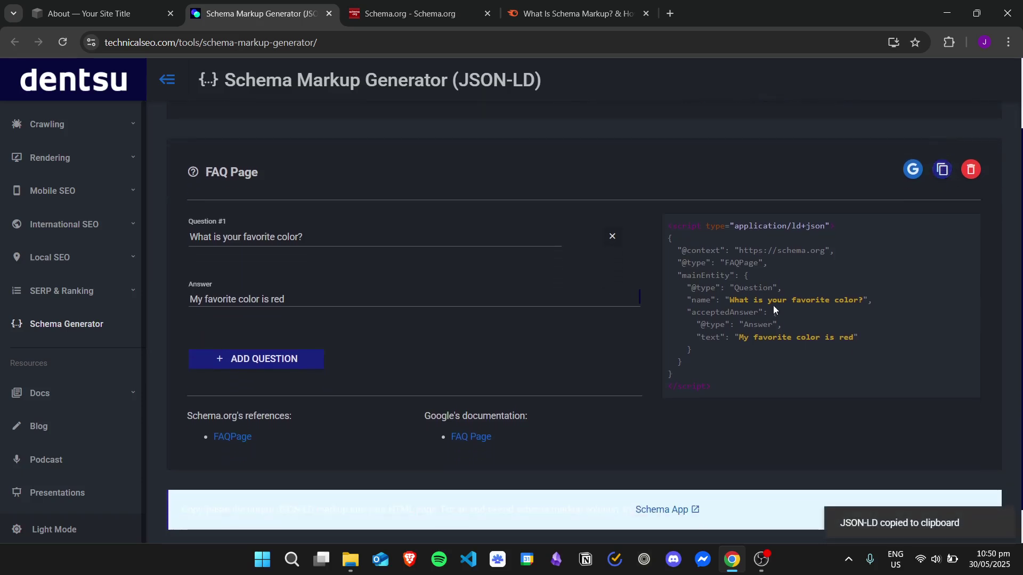
{"action": "left_click_drag", "start_coordinate": [734, 384], "coordinate": [659, 219]}
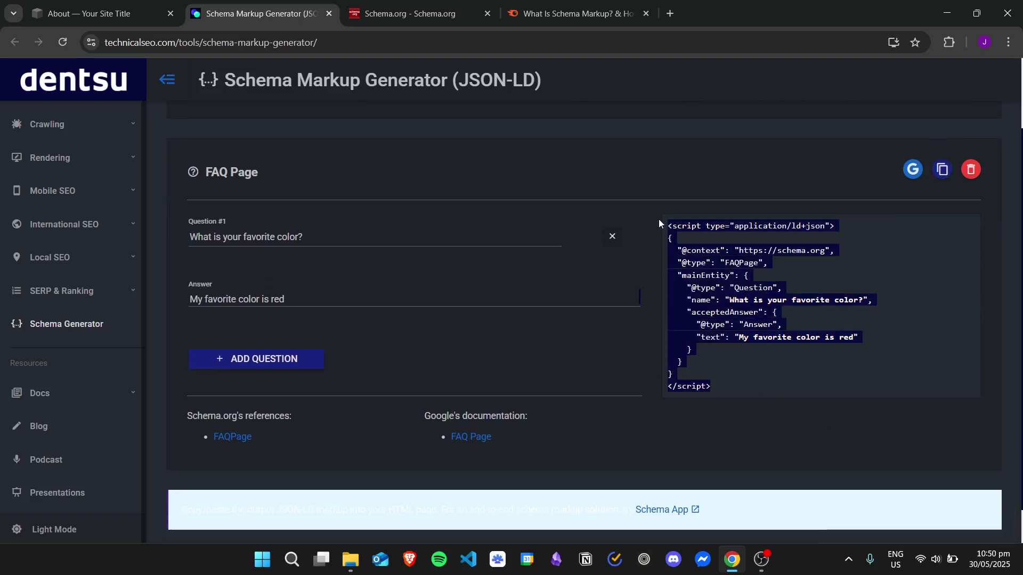
{"action": "right_click", "coordinate": [691, 266]}
{"action": "left_click", "coordinate": [778, 271]}
{"action": "left_click", "coordinate": [672, 177]}
Return to the Squarespace About page and replace the Code block's Hello World HTML with the copied JSON-LD script
{"action": "left_click", "coordinate": [96, 14]}
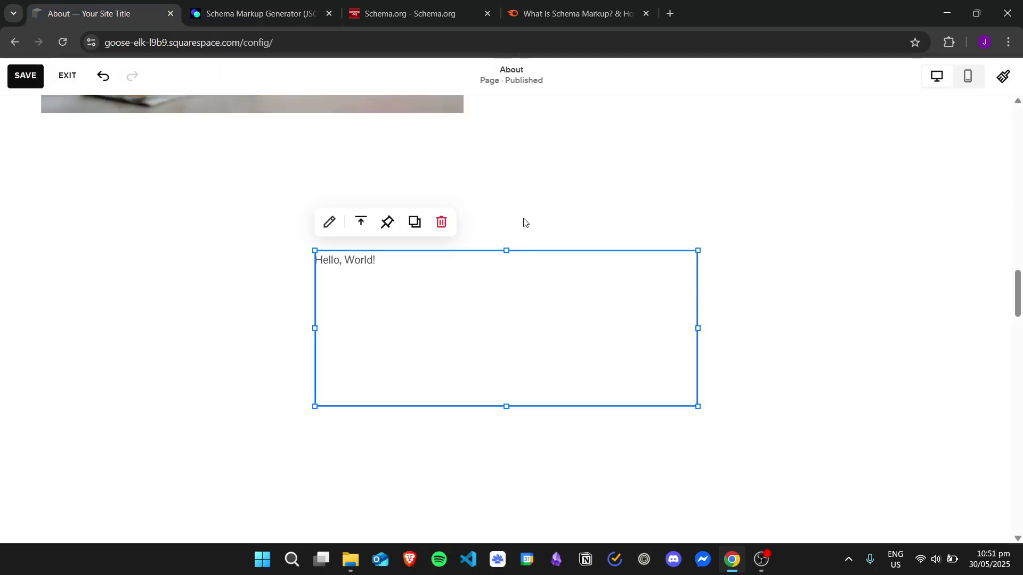
{"action": "left_click", "coordinate": [332, 223]}
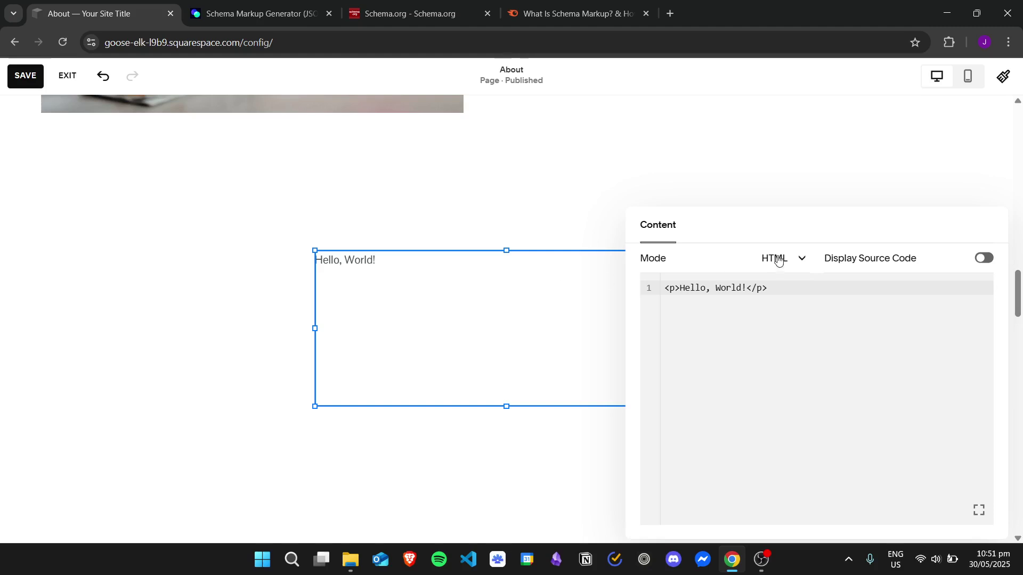
{"action": "triple_click", "coordinate": [788, 292]}
{"action": "key", "text": "ctrl+v"}
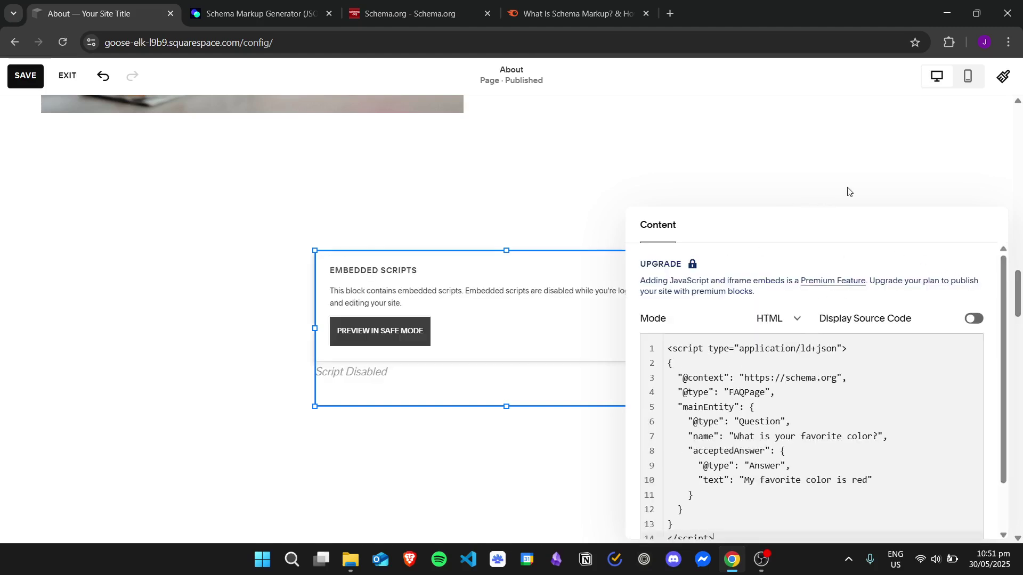
{"action": "scroll", "coordinate": [1002, 267], "scroll_direction": "down", "scroll_amount": 1}
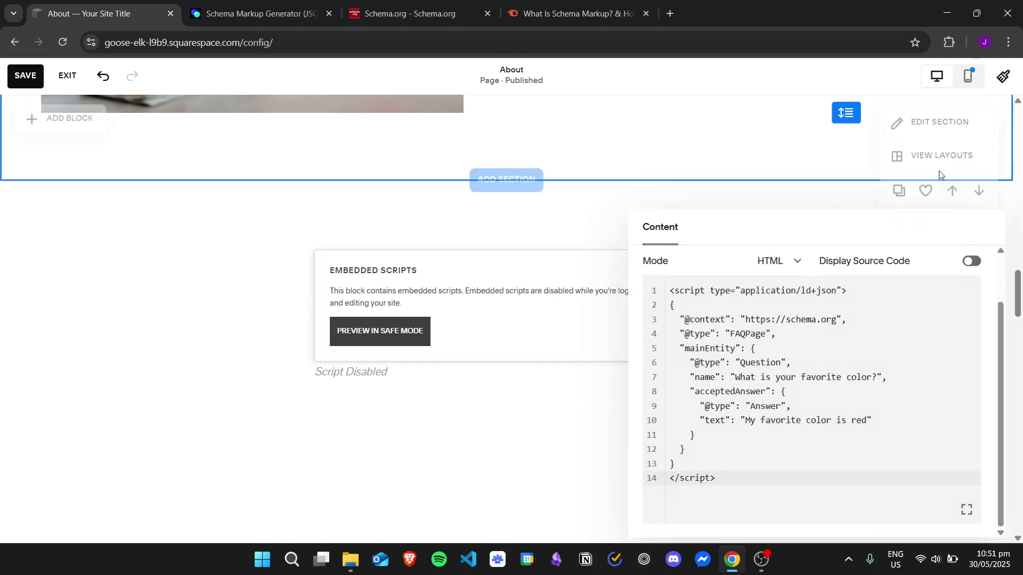
{"action": "left_click", "coordinate": [692, 215]}
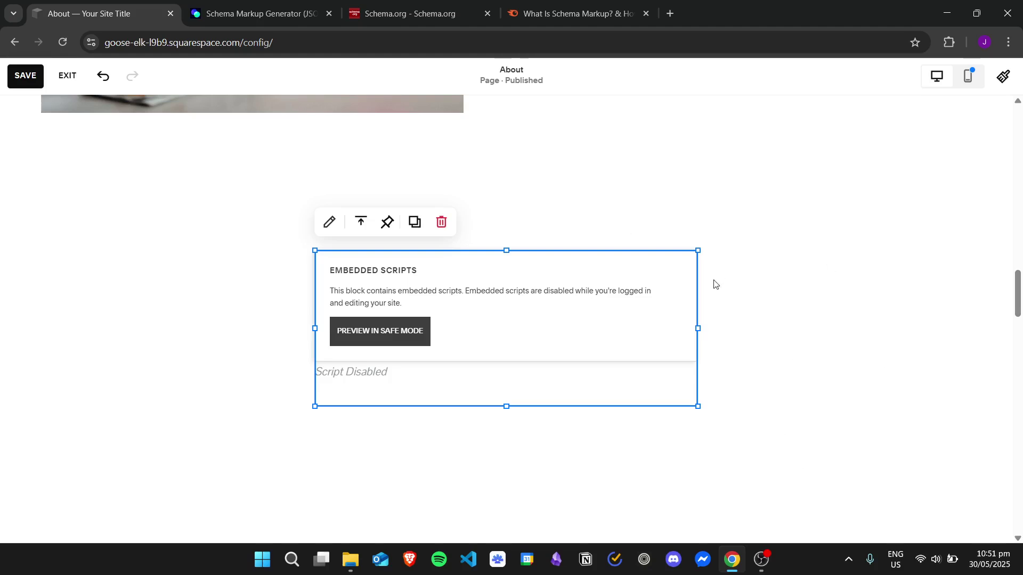
{"action": "left_click", "coordinate": [814, 259]}
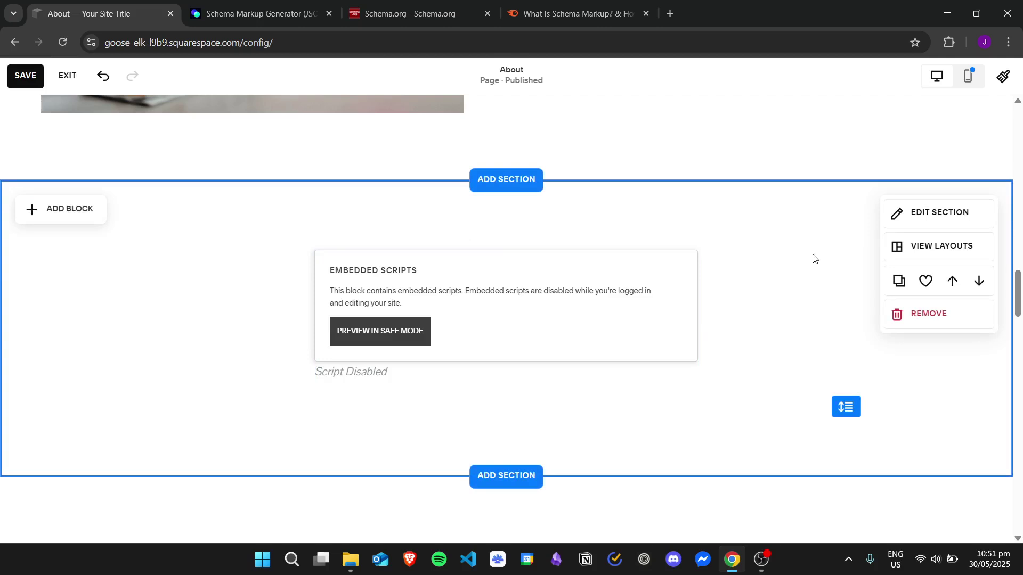
Switch to Schema.org and open its Schema Markup Validator with the code snippet test form
{"action": "left_click", "coordinate": [424, 5]}
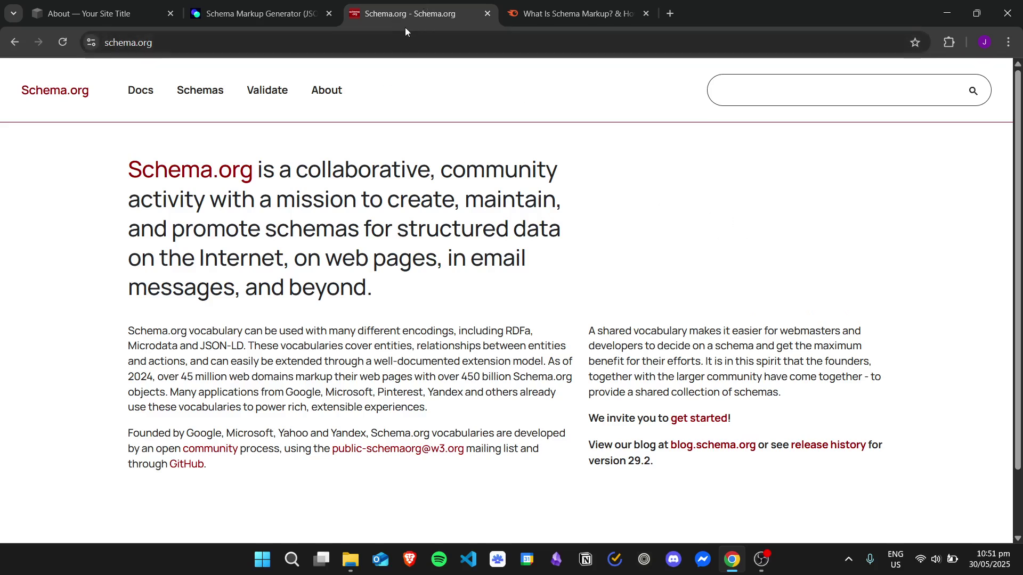
{"action": "left_click", "coordinate": [276, 95]}
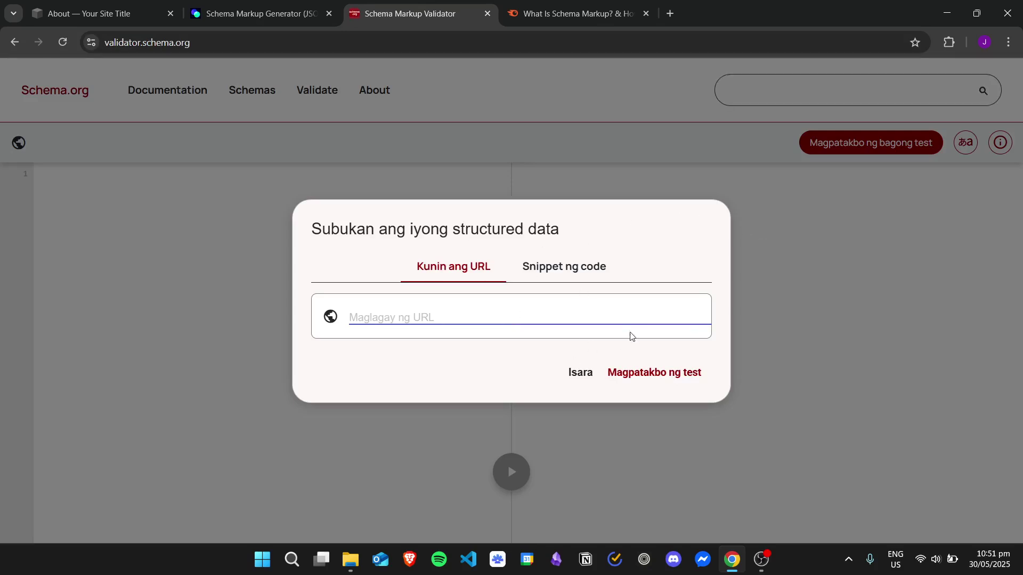
{"action": "left_click", "coordinate": [566, 276]}
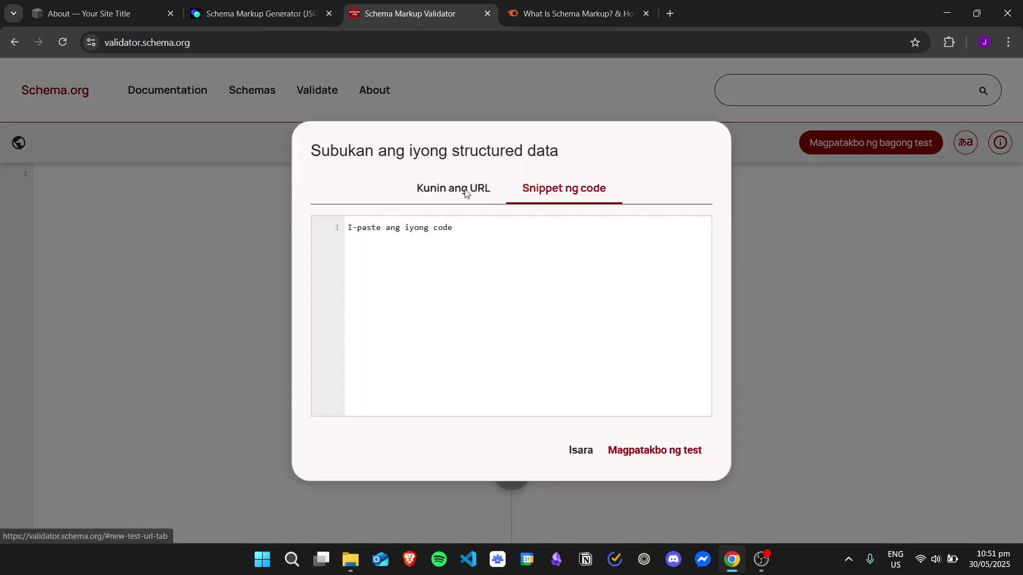
Paste the copied FAQ Page JSON-LD script as a code snippet and run the structured data test
{"action": "left_click", "coordinate": [457, 188]}
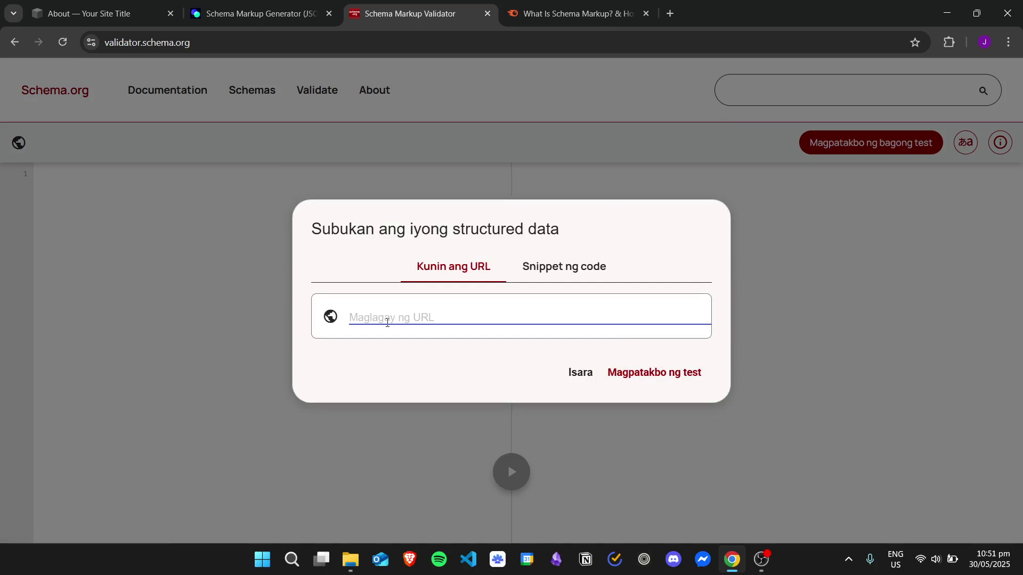
{"action": "left_click", "coordinate": [532, 267]}
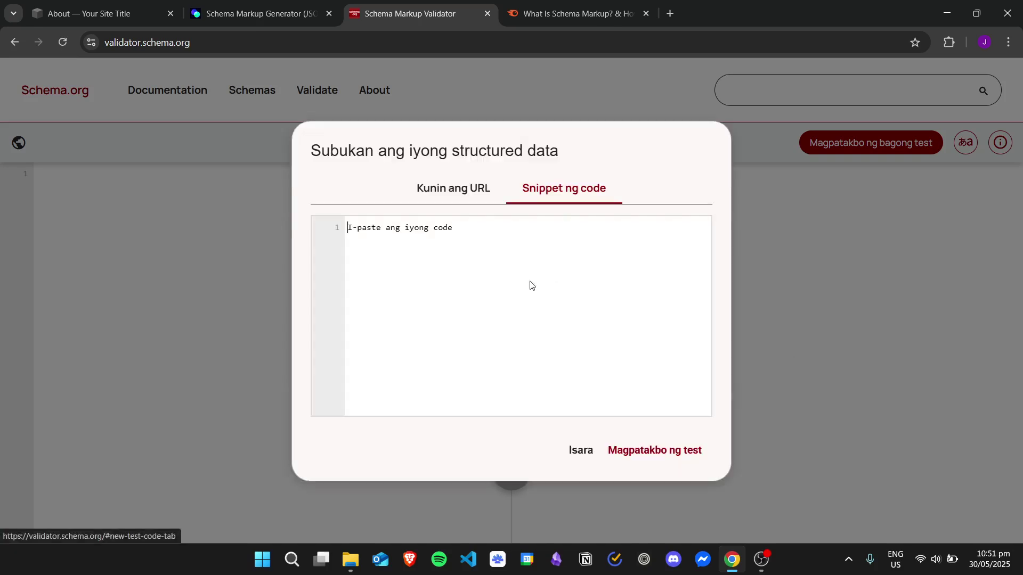
{"action": "key", "text": "ctrl+v"}
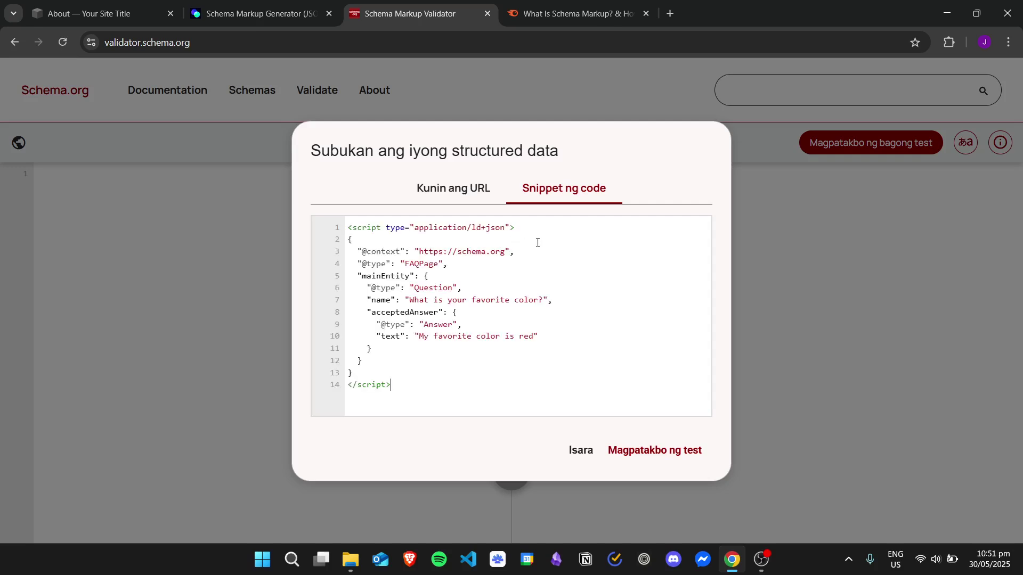
{"action": "left_click", "coordinate": [688, 462]}
Switch the validator's language to English (United States) and run the test on the FAQ JSON-LD pasted as a code snippet
{"action": "left_click", "coordinate": [965, 143]}
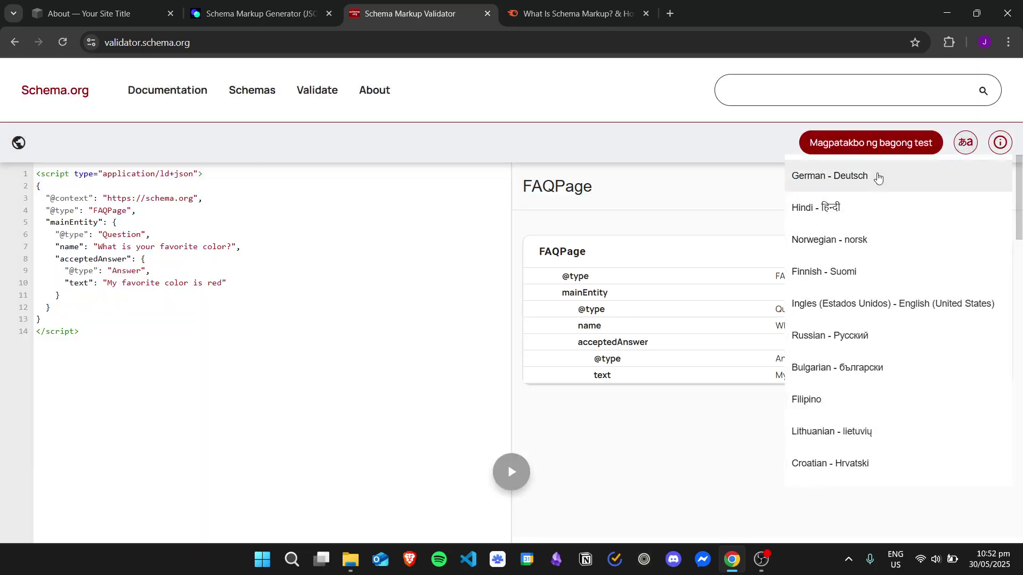
{"action": "left_click", "coordinate": [862, 304]}
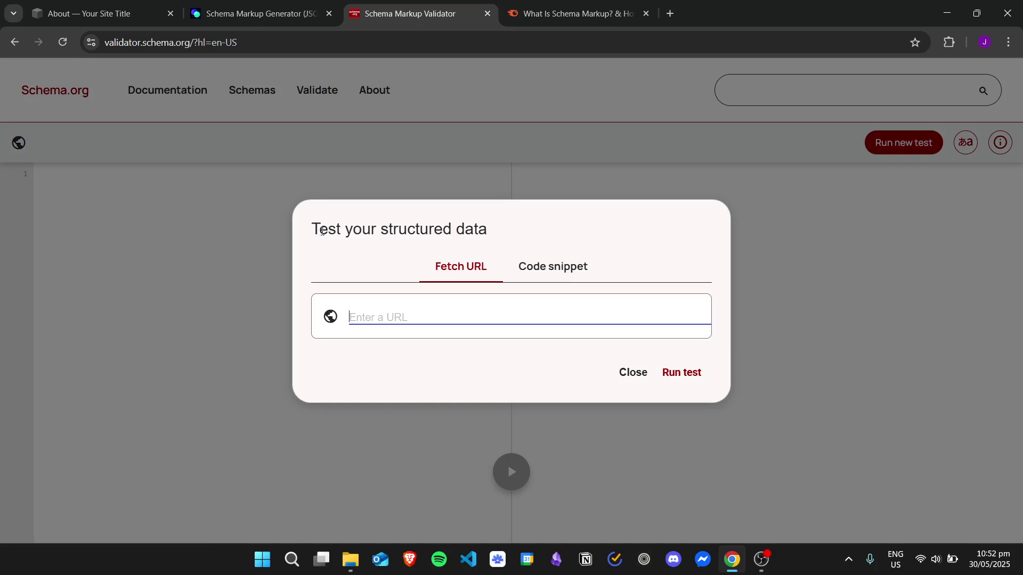
{"action": "left_click", "coordinate": [568, 265]}
{"action": "left_click", "coordinate": [468, 188]}
{"action": "left_click", "coordinate": [543, 263]}
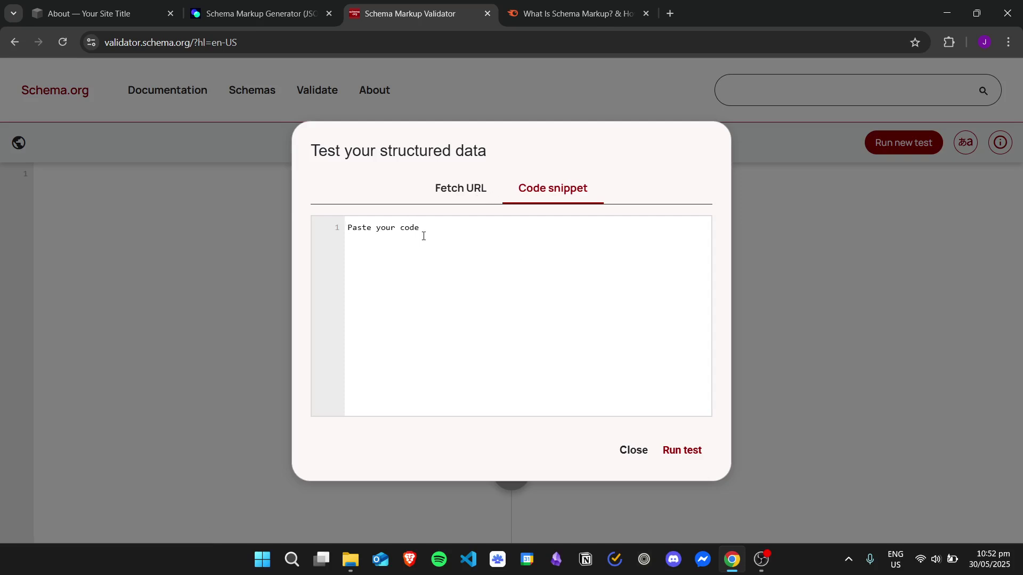
{"action": "key", "text": "ctrl+v"}
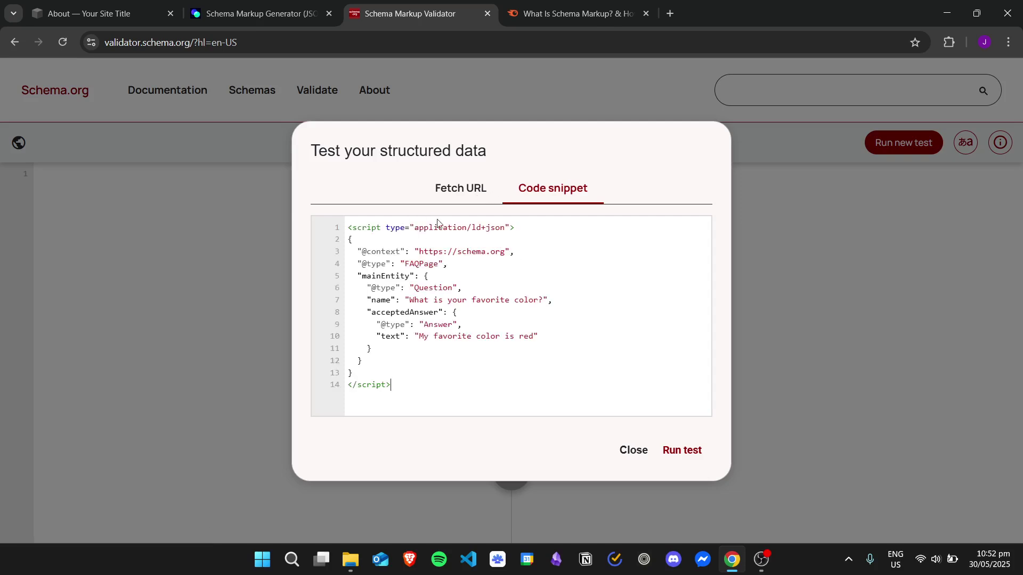
{"action": "left_click", "coordinate": [702, 457]}
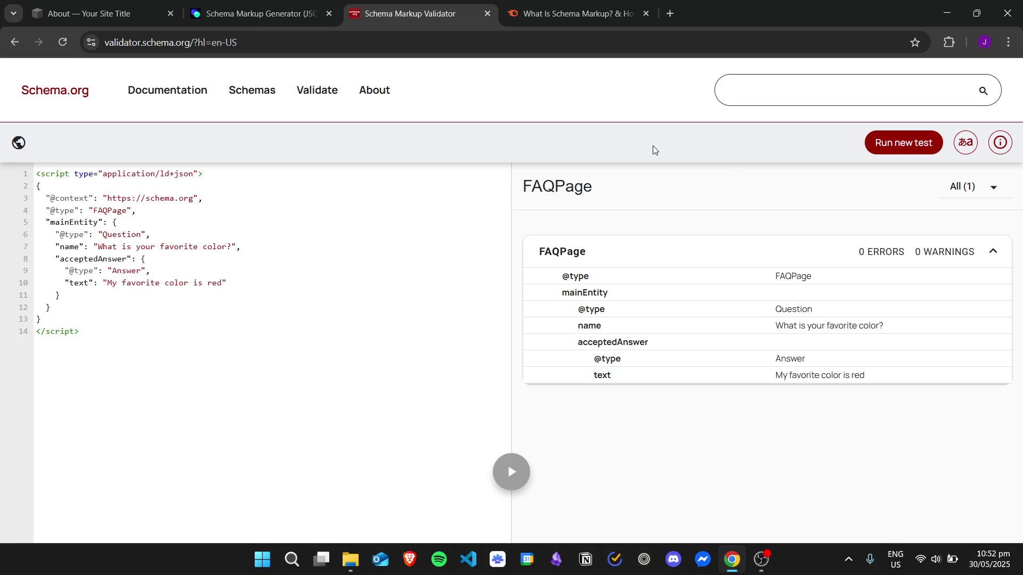
Return to the Squarespace About page editor and view the section containing the embedded script
{"action": "left_click", "coordinate": [133, 13]}
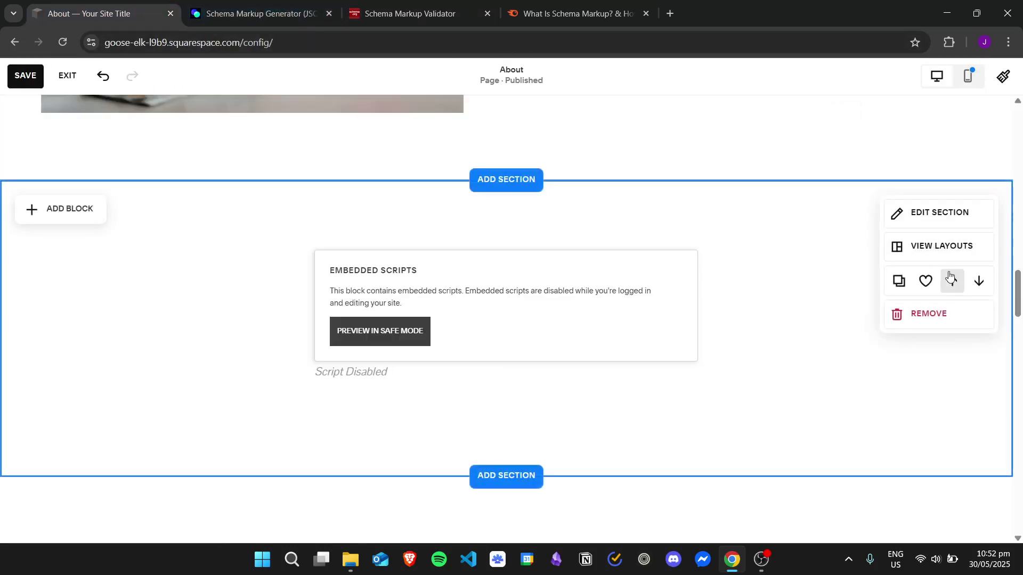
{"action": "mouse_move", "coordinate": [1021, 281]}
{"action": "left_mouse_down"}
{"action": "mouse_move", "coordinate": [1021, 296]}
{"action": "mouse_move", "coordinate": [1022, 285]}
{"action": "left_mouse_up"}
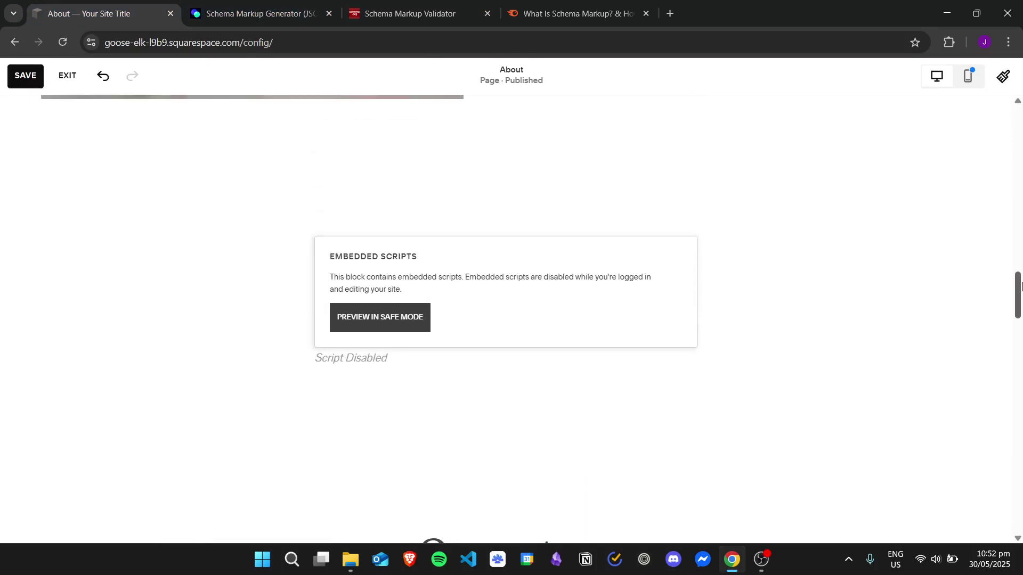